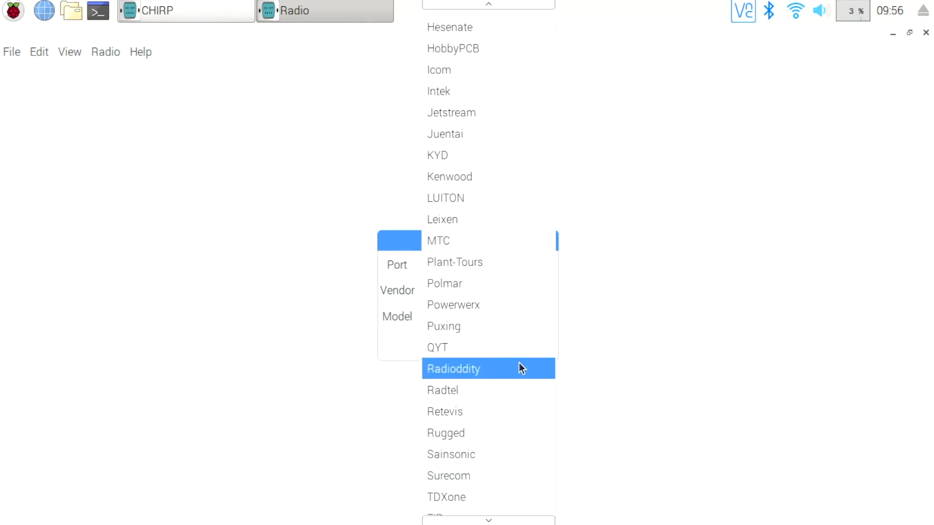
- Choose vendor Radioddity and model GA-2S for the radio connection and start the transfer
left_click(519, 368)
left_click(549, 316)
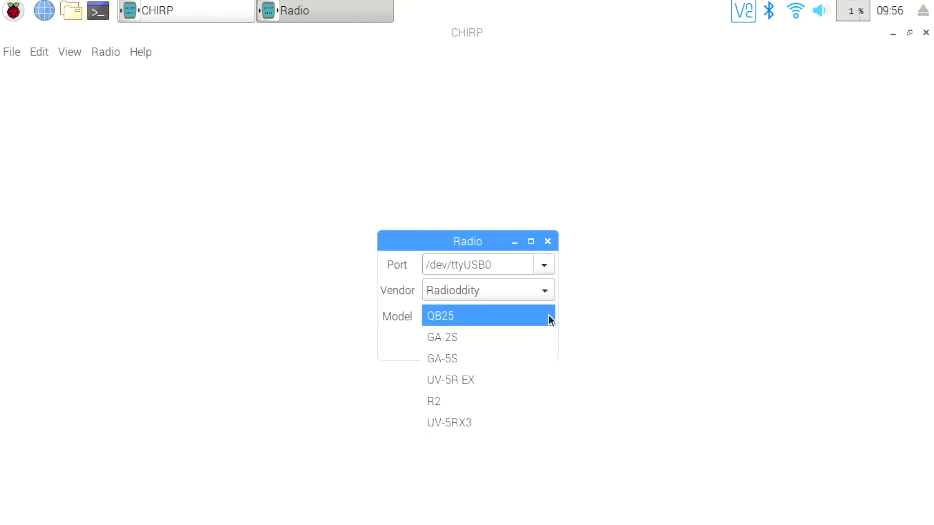
left_click(533, 337)
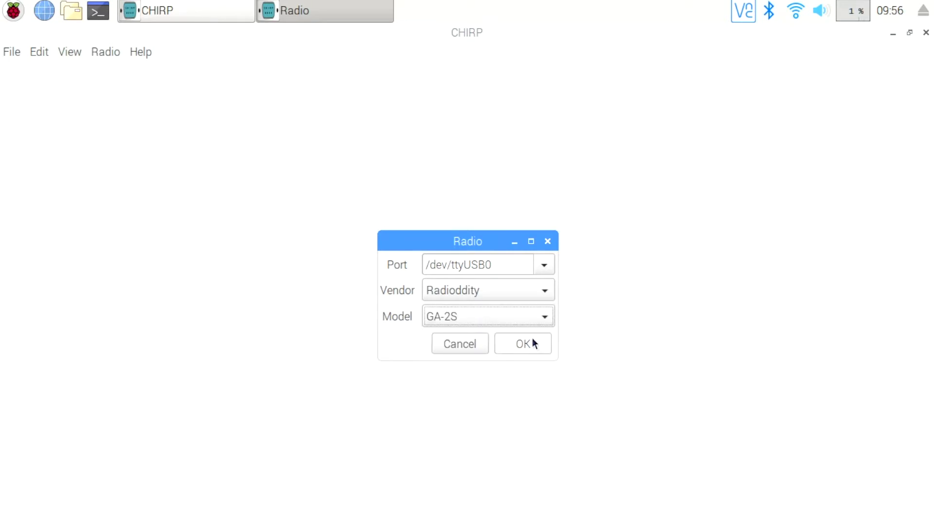
left_click(535, 344)
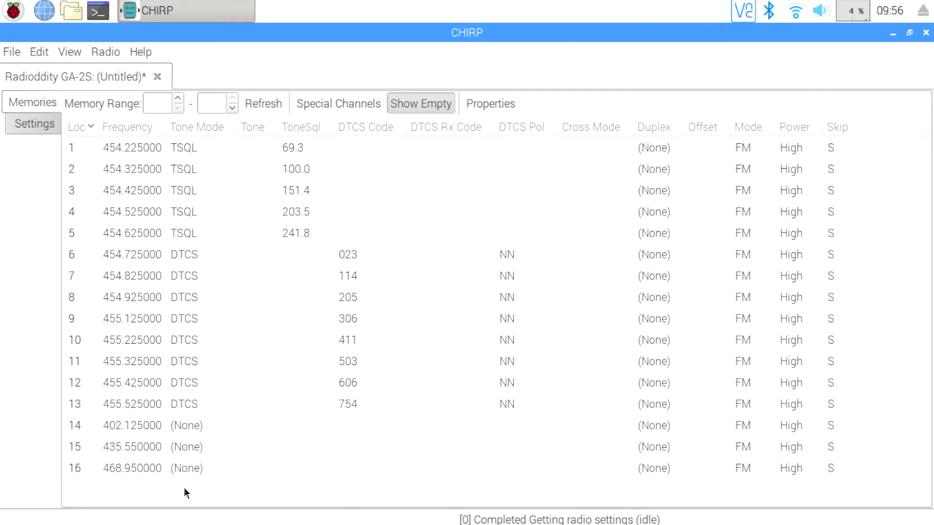
- Delete all 16 channel memories from the downloaded list without shifting any, and clear the multi-row selection
left_click(116, 148)
key("shift+Down")
key("shift+Down")
key("shift+Down")
key("shift+Down")
key("shift+Down")
key("shift+Down")
key("shift+Down")
key("shift+Down")
key("shift+Down")
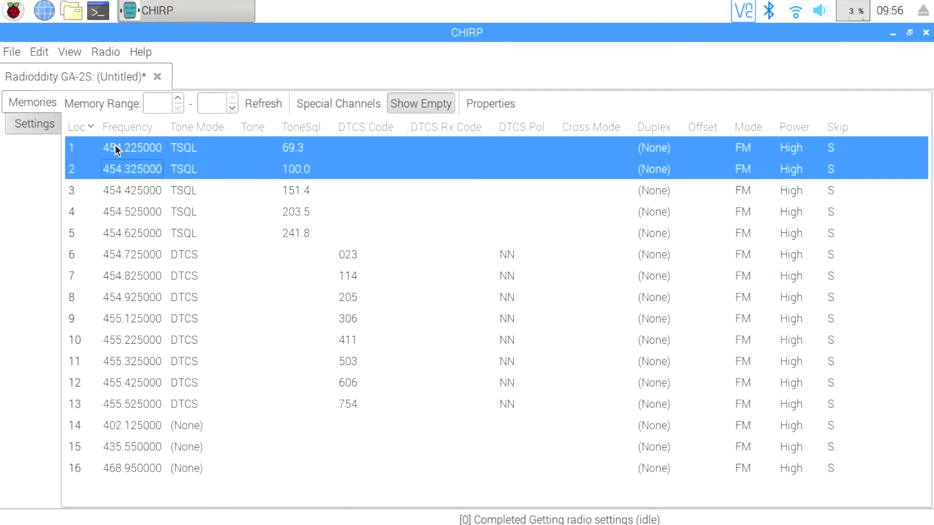
key("shift+Down")
key("shift+Down")
key("shift+Down")
key("shift+Down")
key("shift+Down")
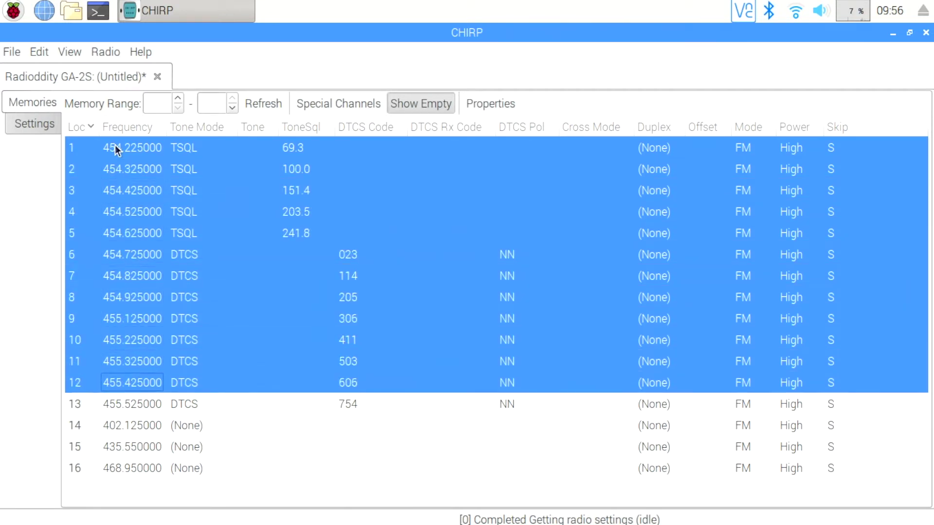
key("shift+Down")
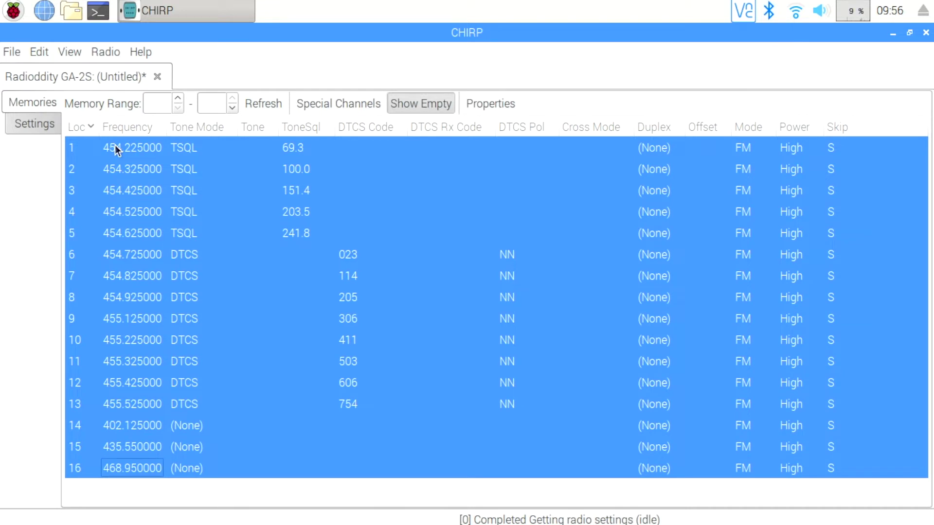
right_click(116, 147)
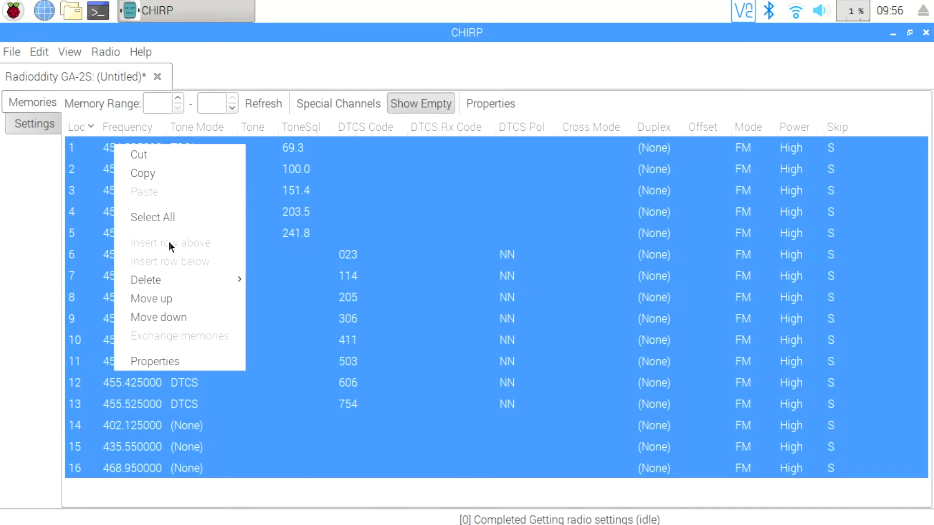
mouse_move(187, 276)
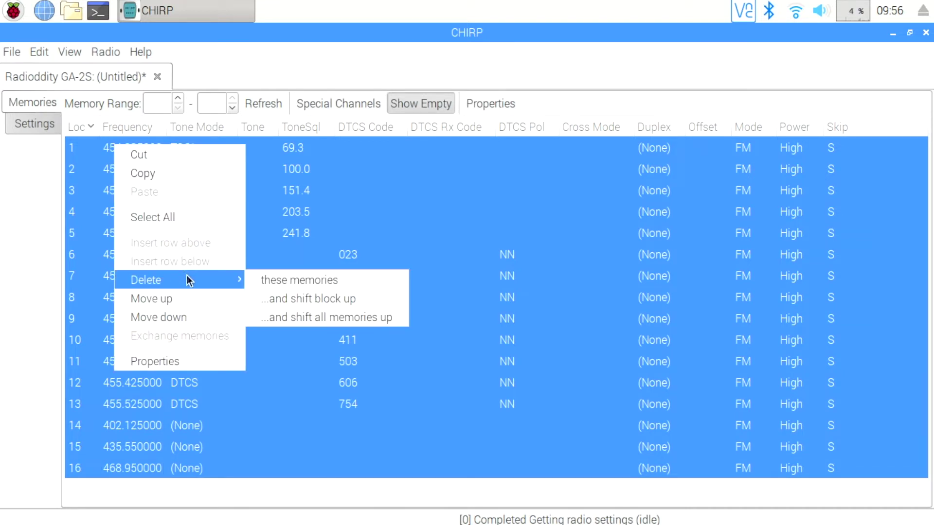
left_click(276, 280)
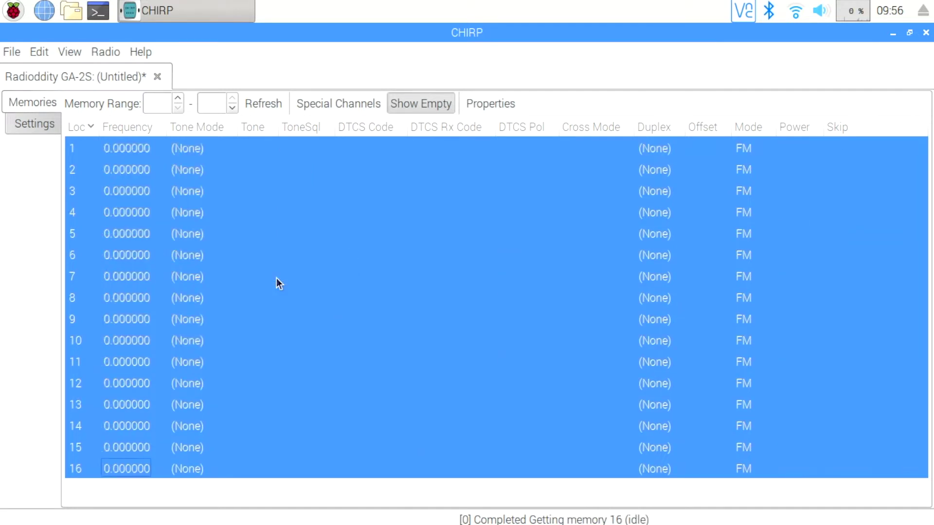
left_click(276, 278)
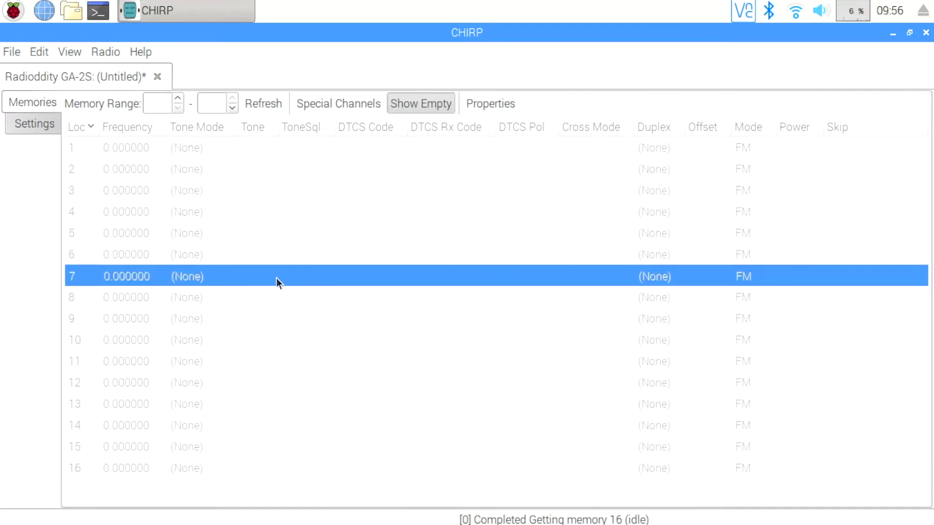
left_click(205, 147)
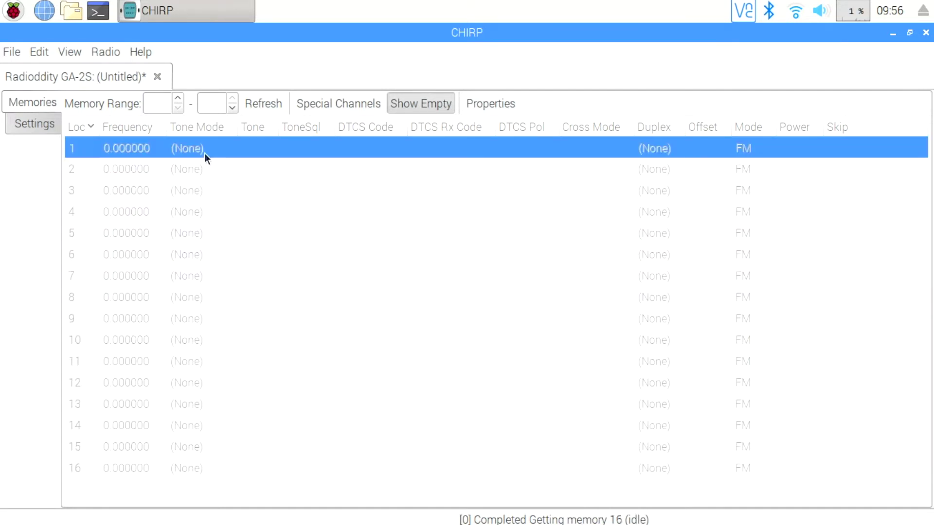
- Review the radio's basic settings, including the options for voice language, scan, scan mode, VOX and timeout timer
left_click(10, 128)
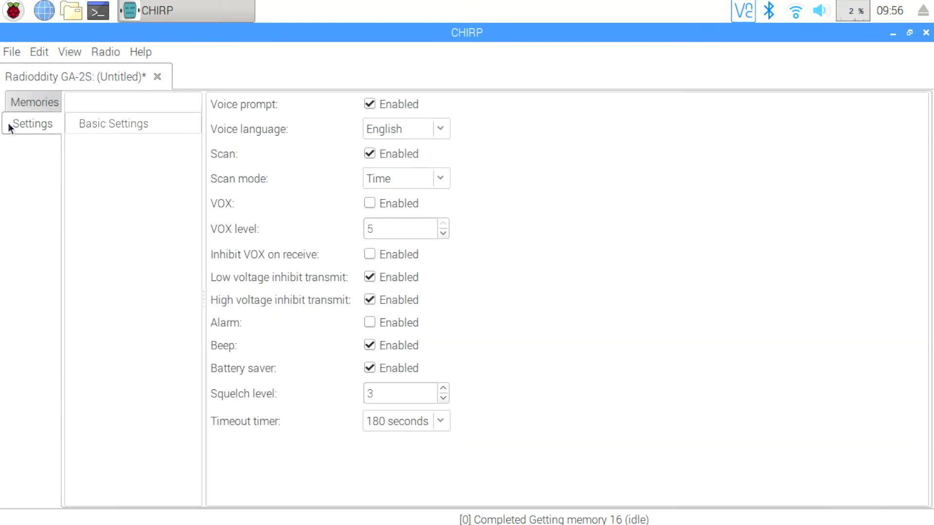
left_click(149, 124)
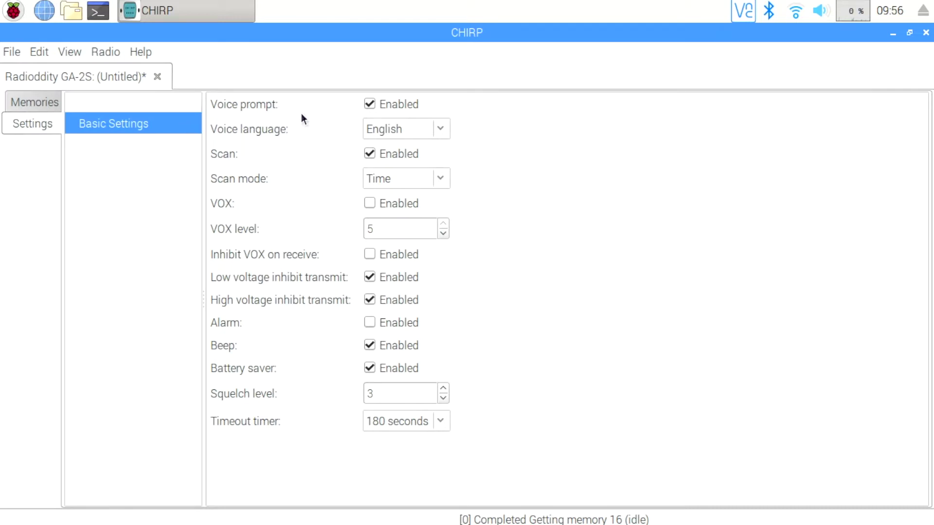
left_click(443, 130)
left_click(443, 131)
left_click(411, 155)
left_click(412, 156)
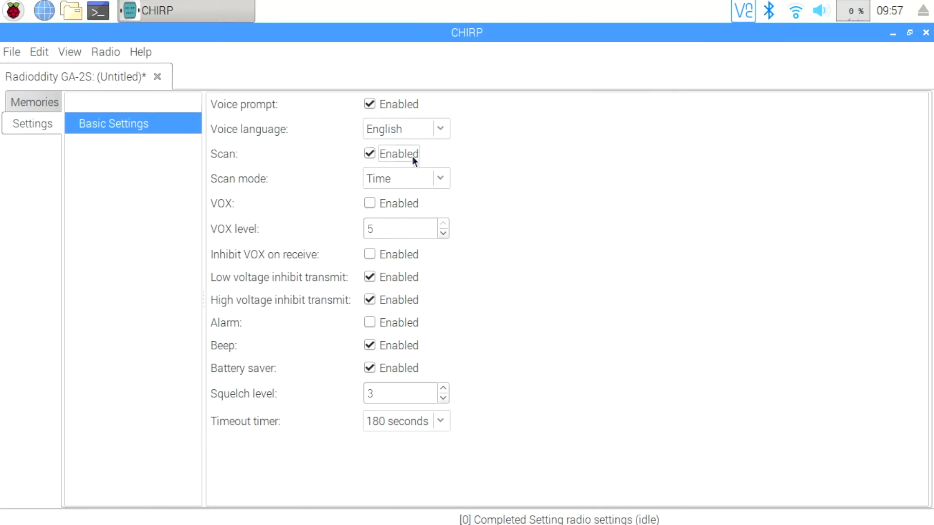
left_click(442, 180)
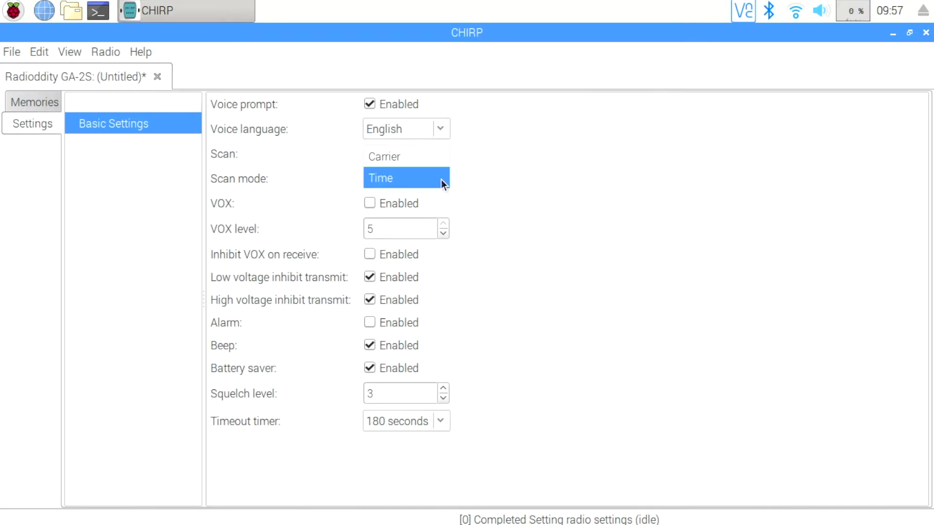
left_click(441, 179)
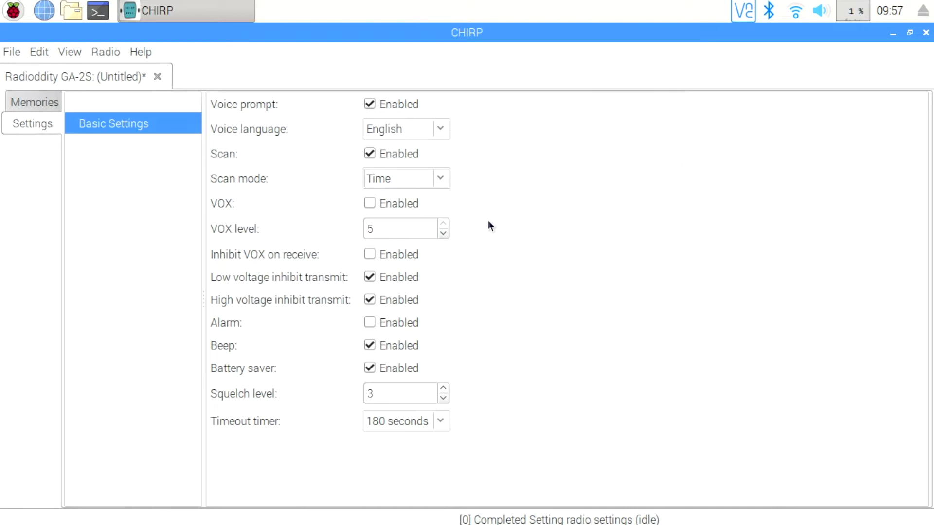
left_click(397, 205)
left_click(440, 424)
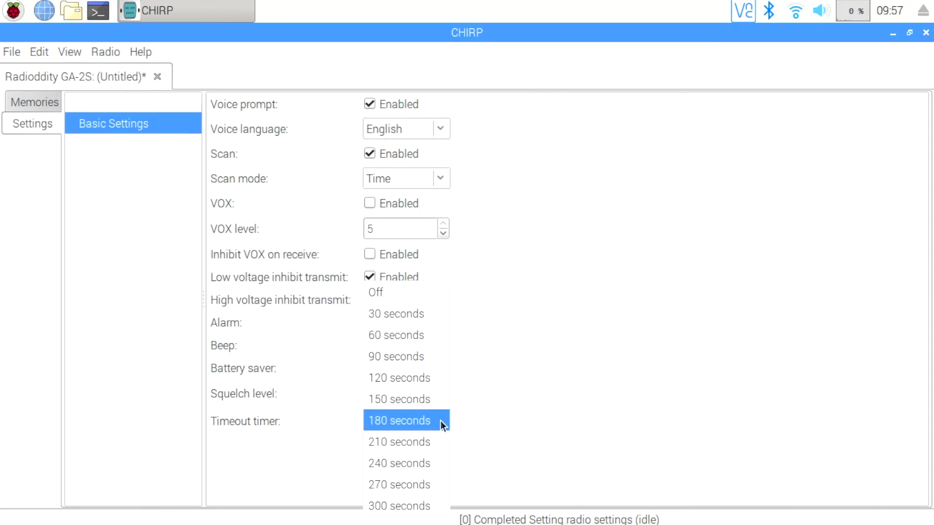
left_click(414, 426)
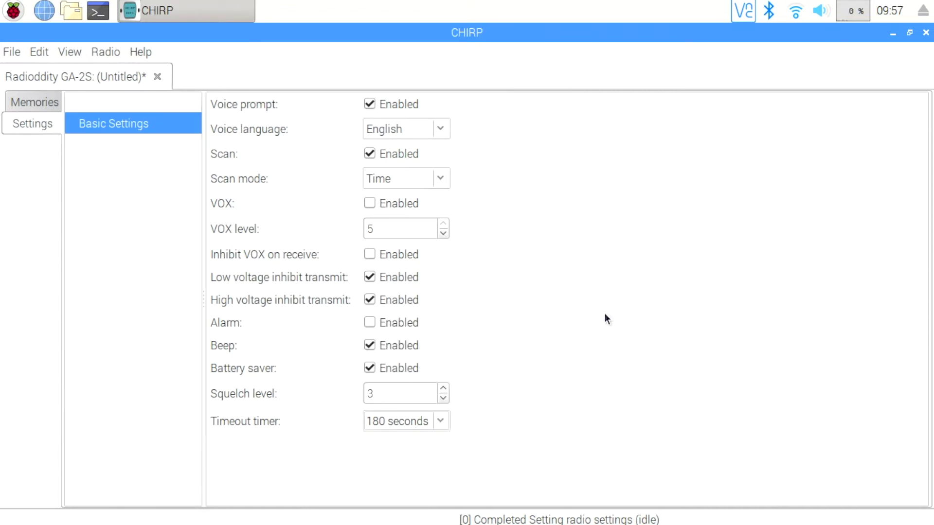
- Import the 70cm Call frequency from the US Calling Frequencies stock configuration into the memories, with its location assigned automatically
left_click(31, 104)
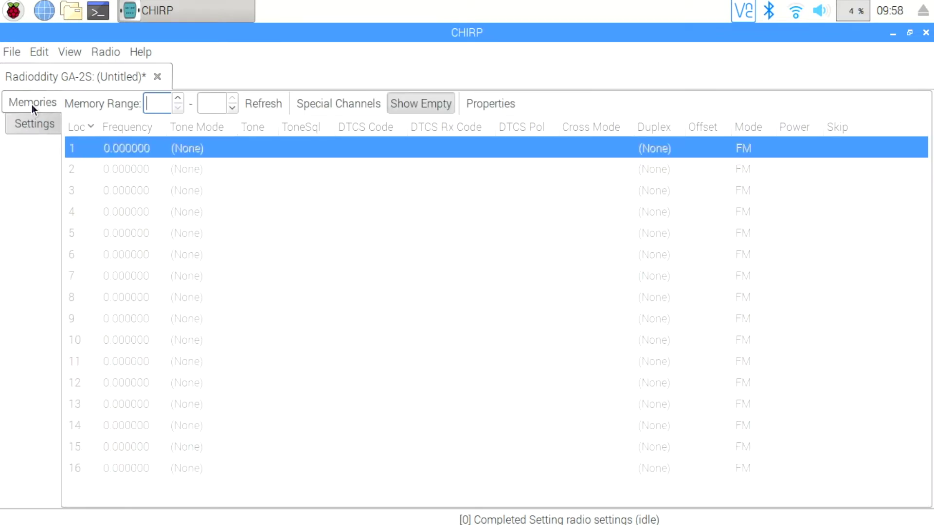
left_click(71, 52)
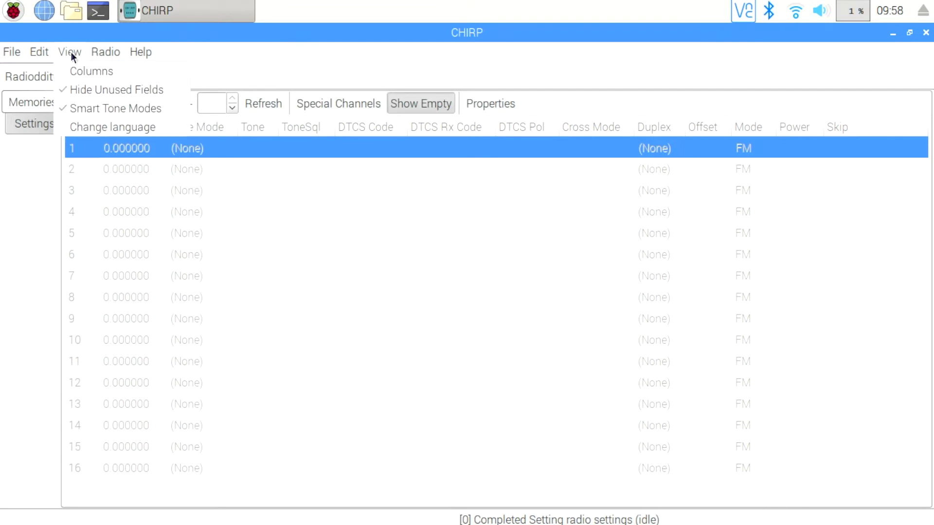
mouse_move(102, 53)
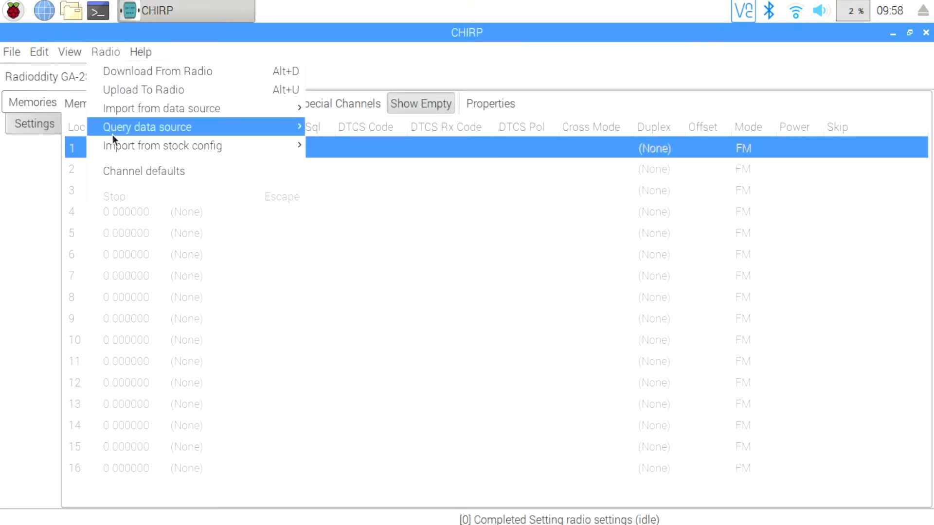
mouse_move(125, 152)
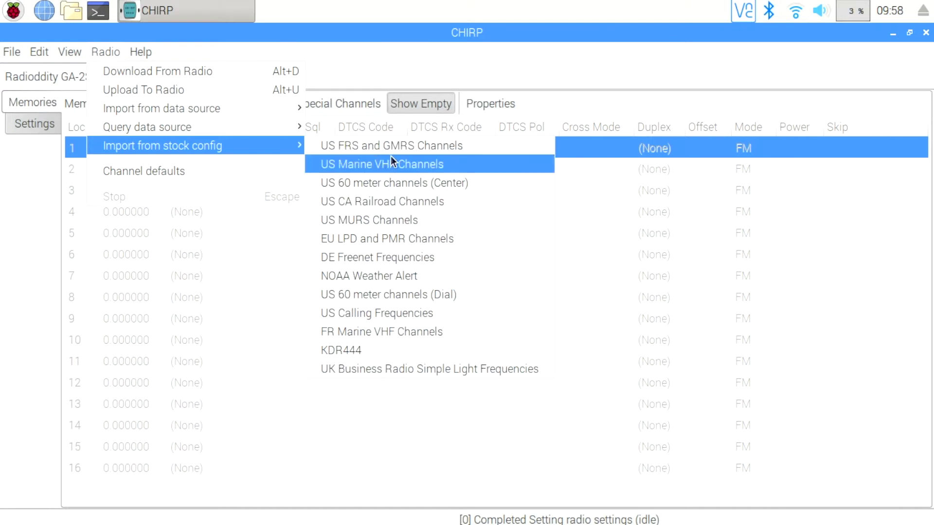
left_click(447, 319)
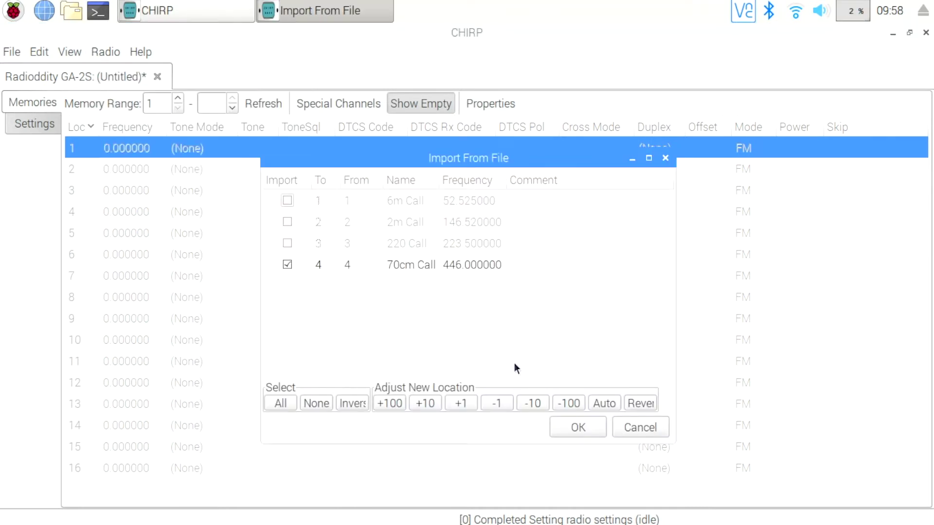
left_click(596, 400)
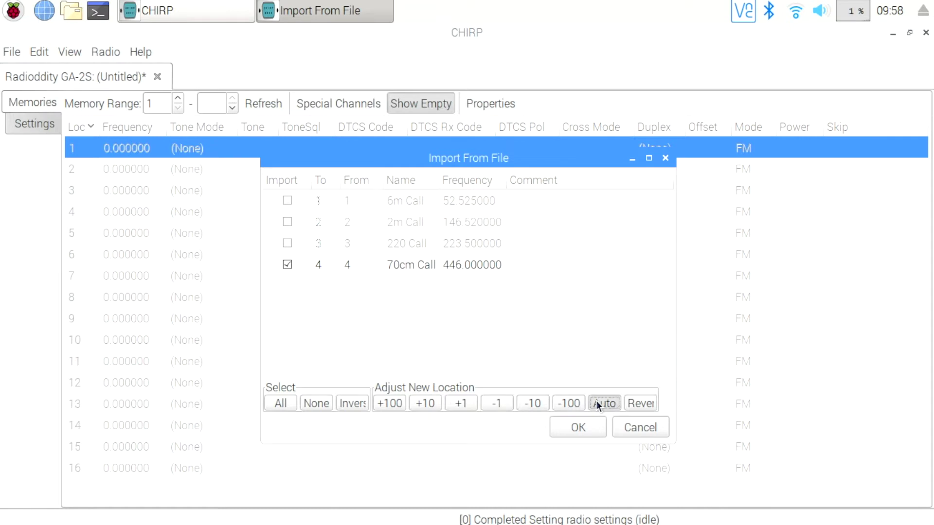
left_click(589, 425)
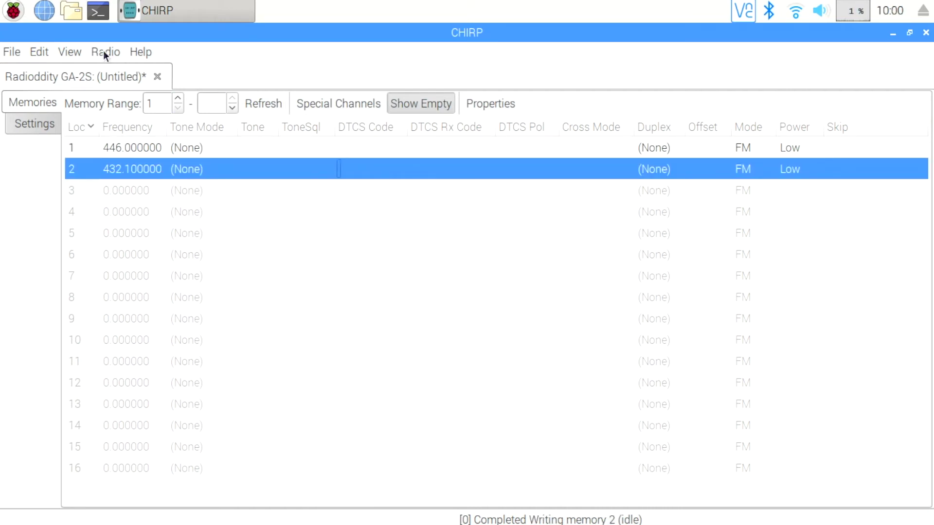
- Run a RepeaterBook proximity query for location New York, distance 25, band 70 centimeters (440MHz)
left_click(103, 51)
mouse_move(147, 106)
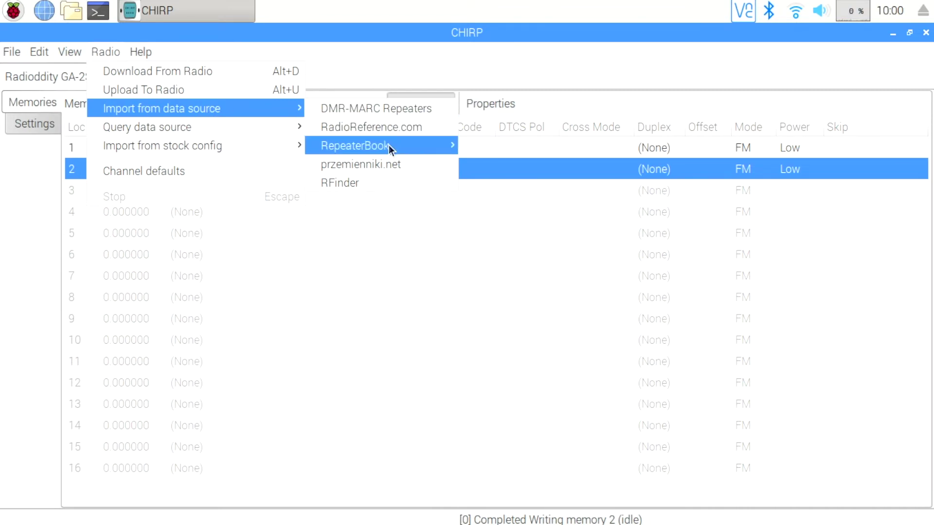
mouse_move(389, 145)
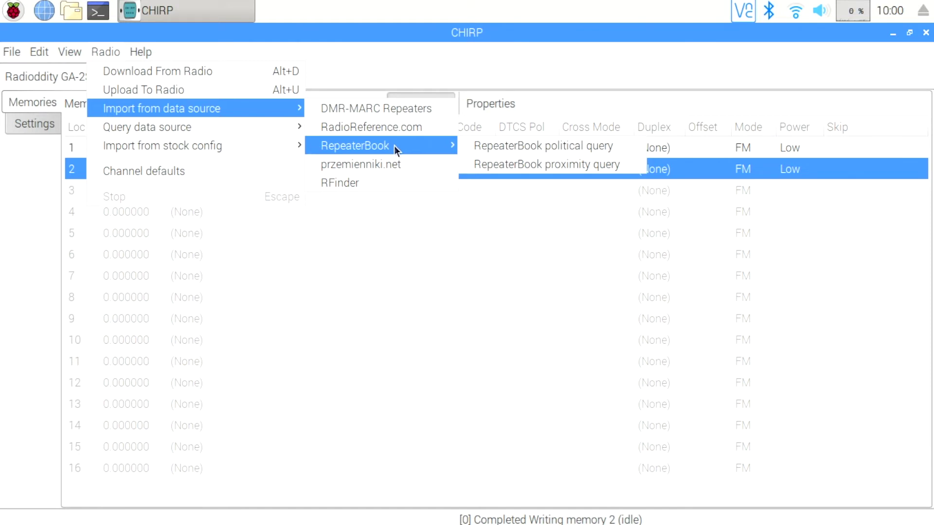
left_click(505, 168)
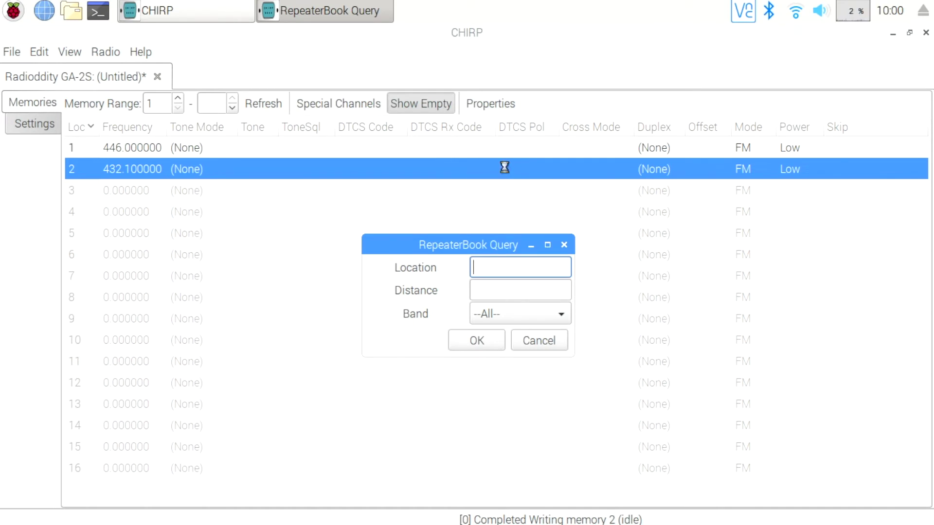
type("New York")
left_click(514, 290)
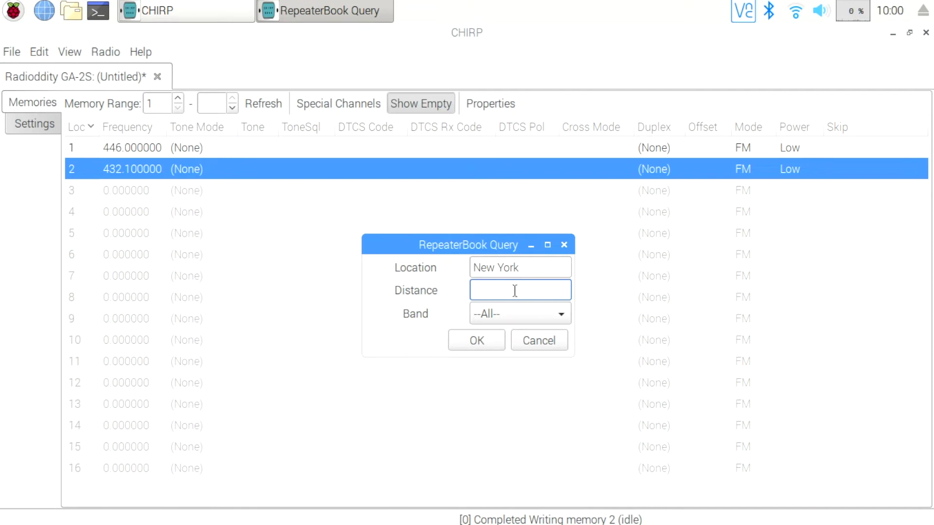
key("Tab")
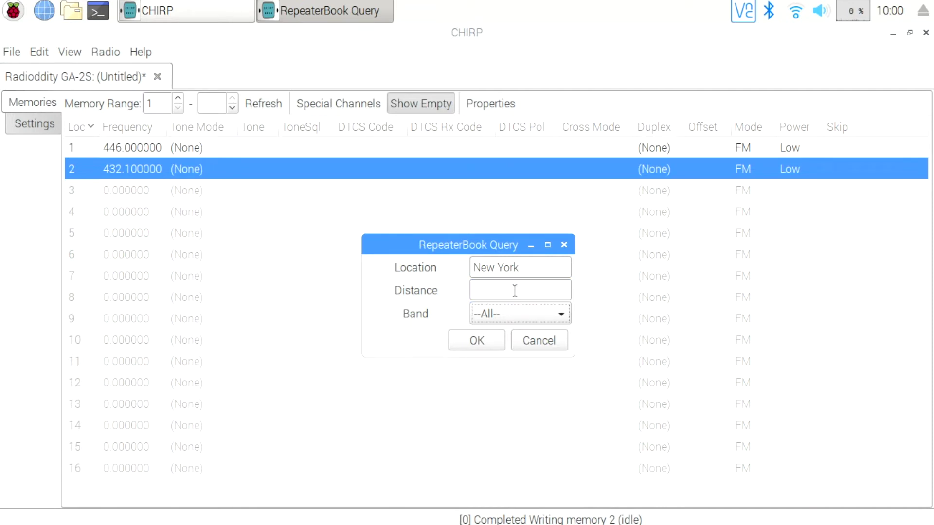
left_click(515, 291)
type("25")
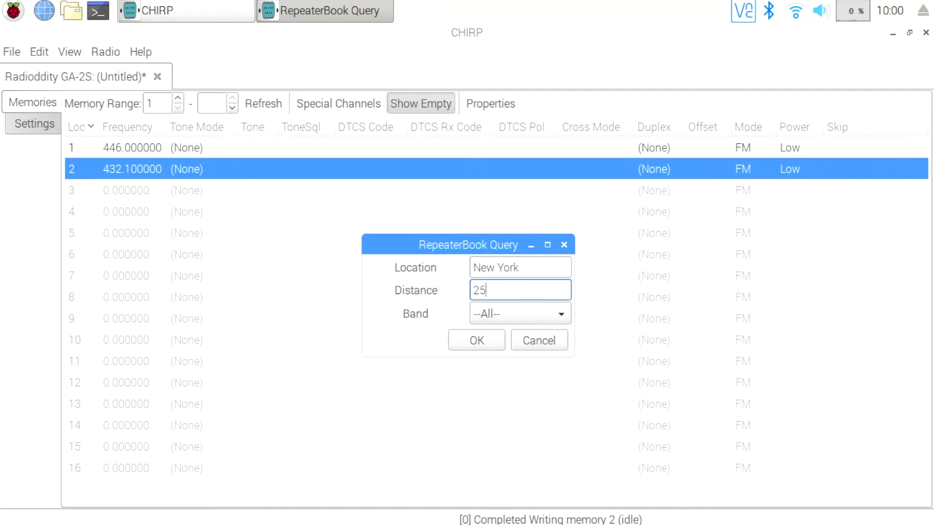
left_click(509, 314)
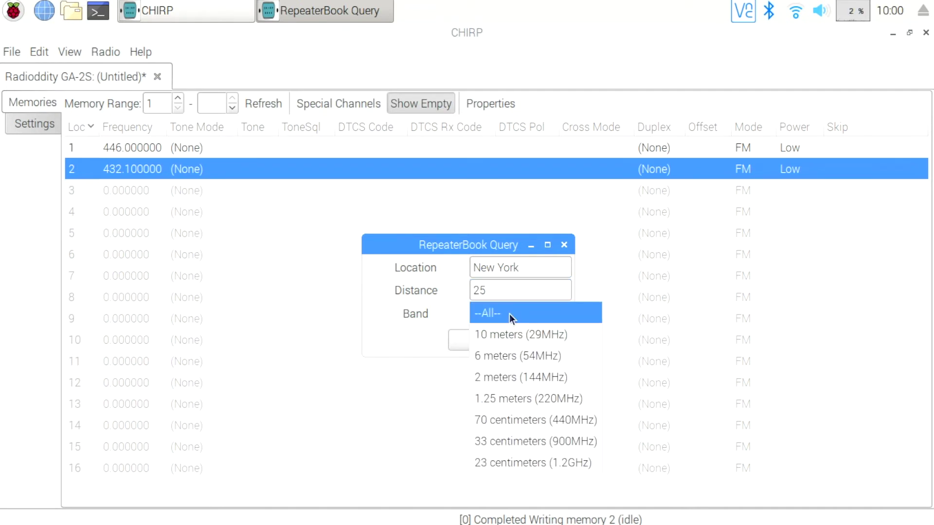
left_click(522, 416)
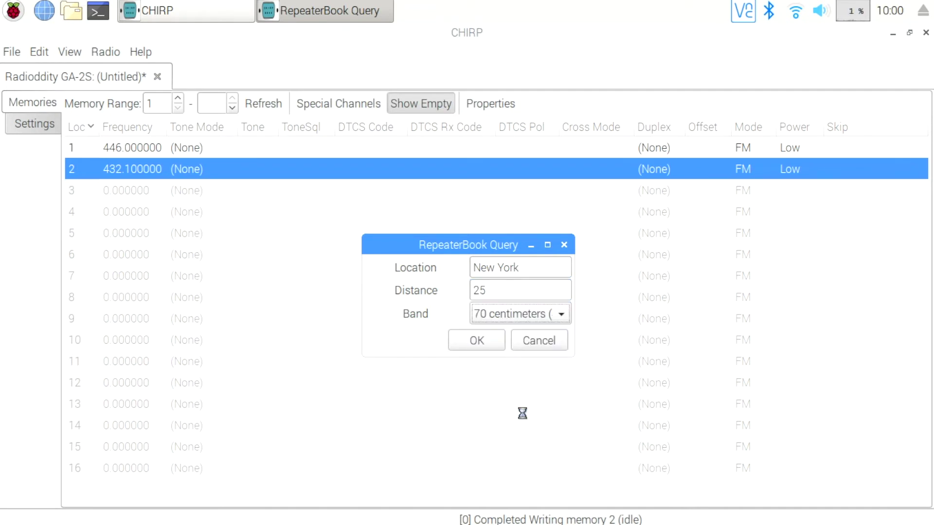
left_click(477, 342)
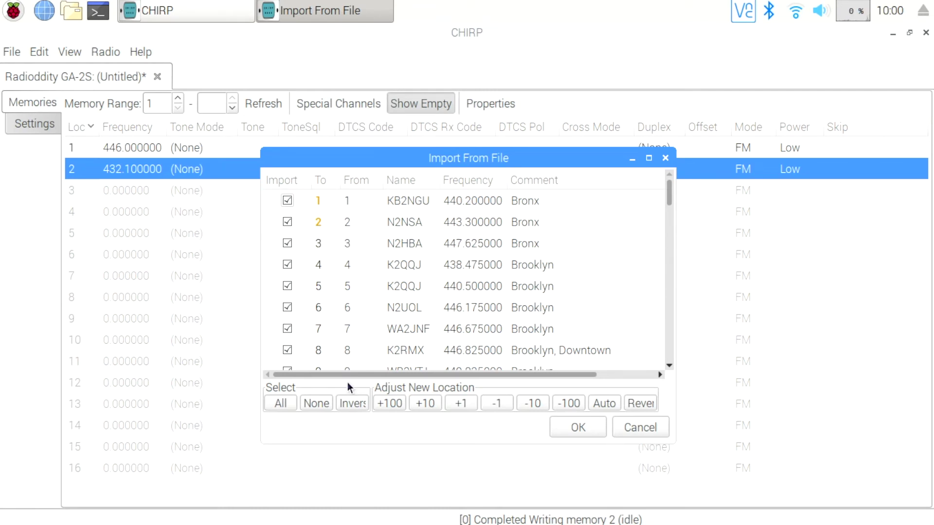
- Import only the Bronx repeater 447.625 and the Brooklyn repeaters 438.475, 440.500 and 446.175 from the query results, with locations assigned automatically
left_click(312, 406)
left_click(286, 244)
left_click(286, 265)
left_click(287, 286)
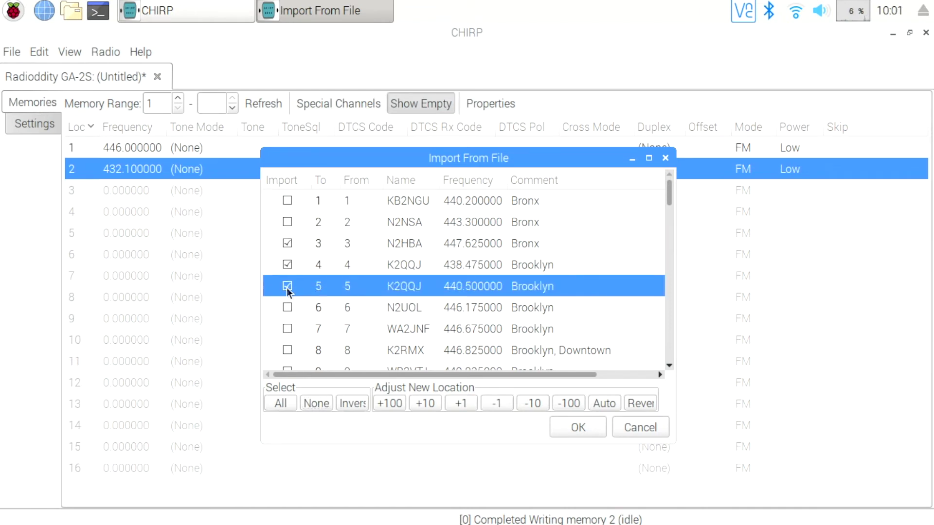
left_click(288, 308)
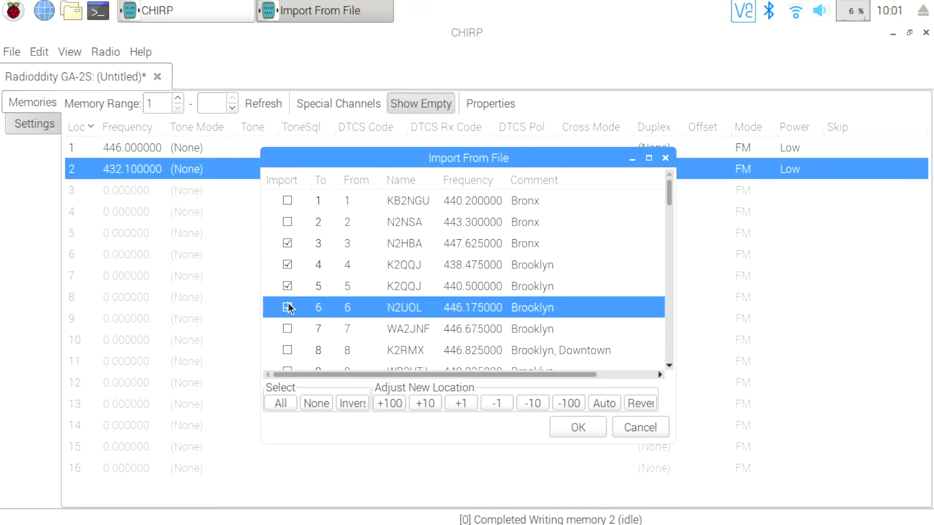
left_click(602, 405)
left_click(575, 427)
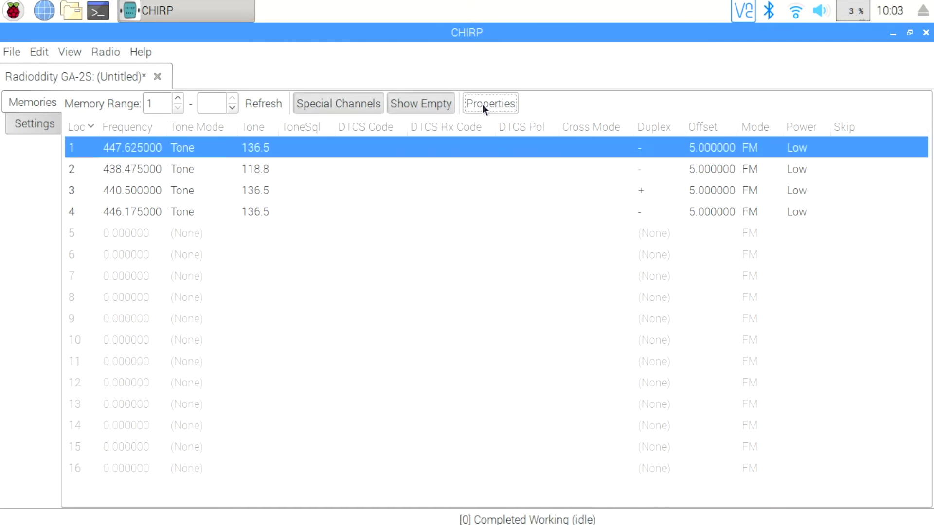
- Review memory 1's properties, including the power, mode and duplex options and the additional non-general properties
left_click(482, 104)
scroll(385, 254, "down", 3)
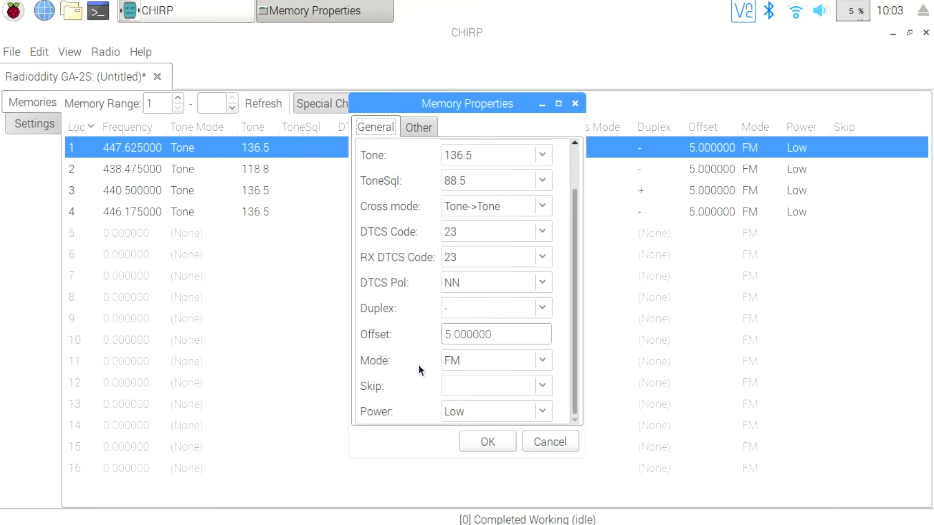
left_click(539, 410)
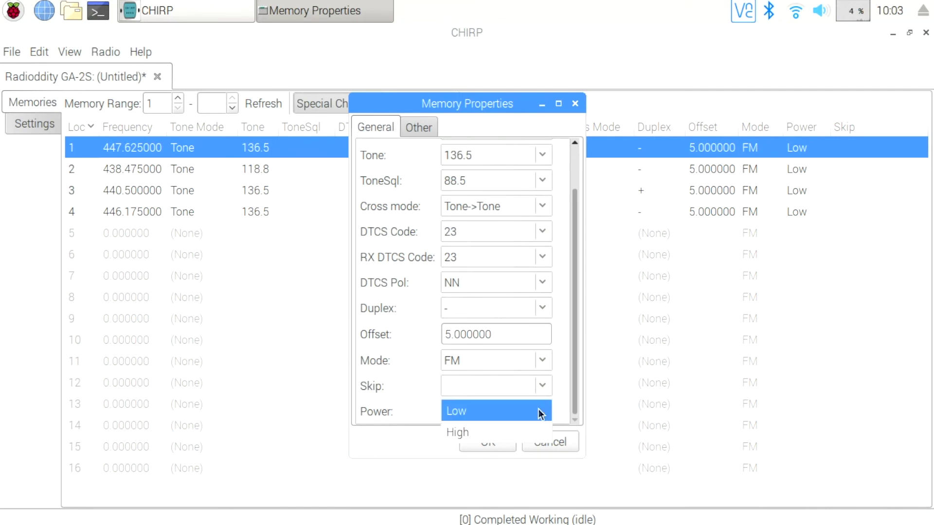
left_click(538, 409)
left_click(542, 362)
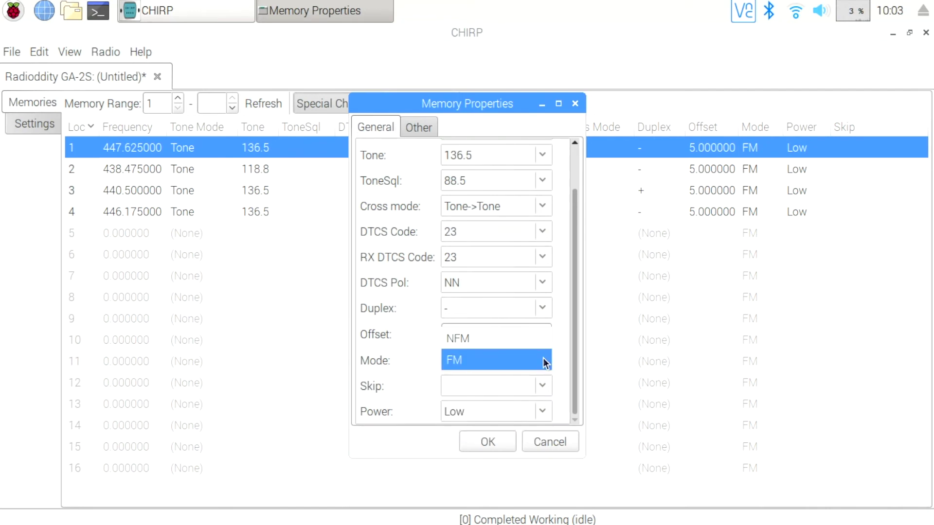
left_click(543, 359)
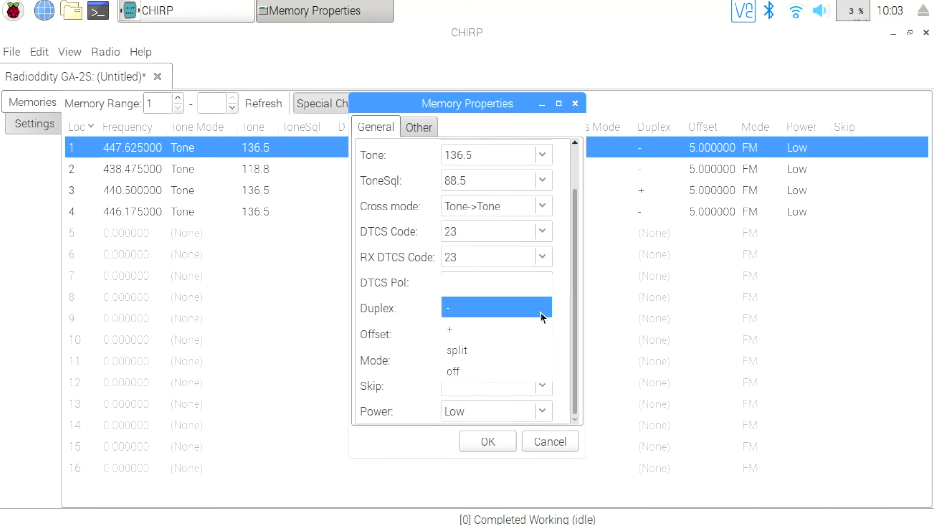
left_click(541, 313)
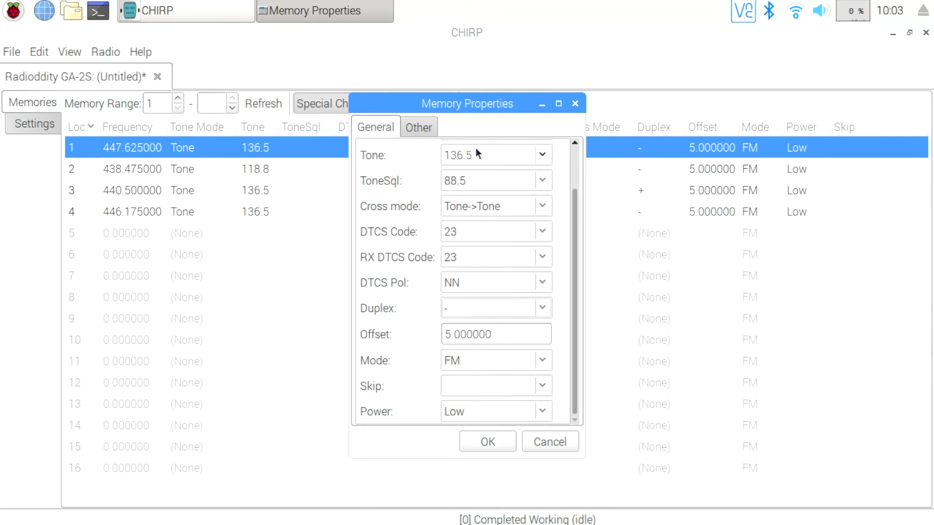
left_click(417, 128)
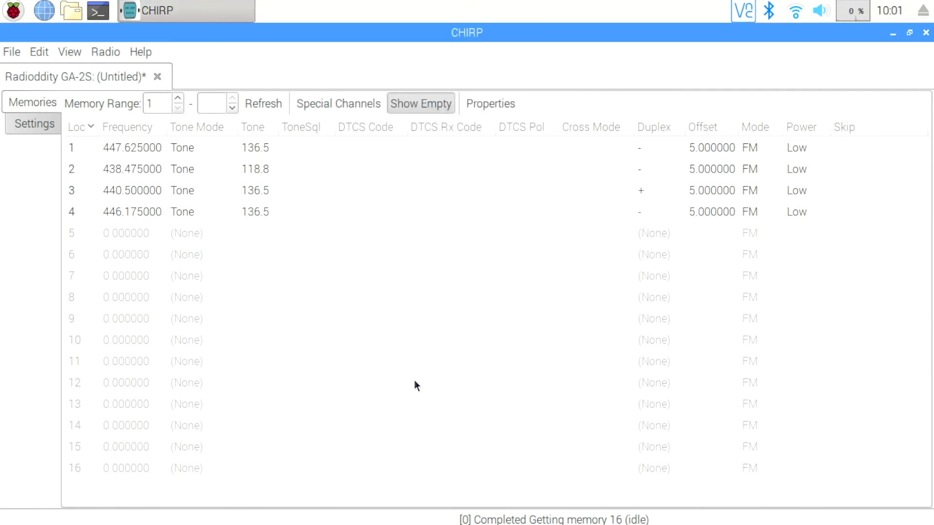
- Upload the memories to the radio through port /dev/ttyUSB0, and close the program without saving the modified file
left_click(94, 57)
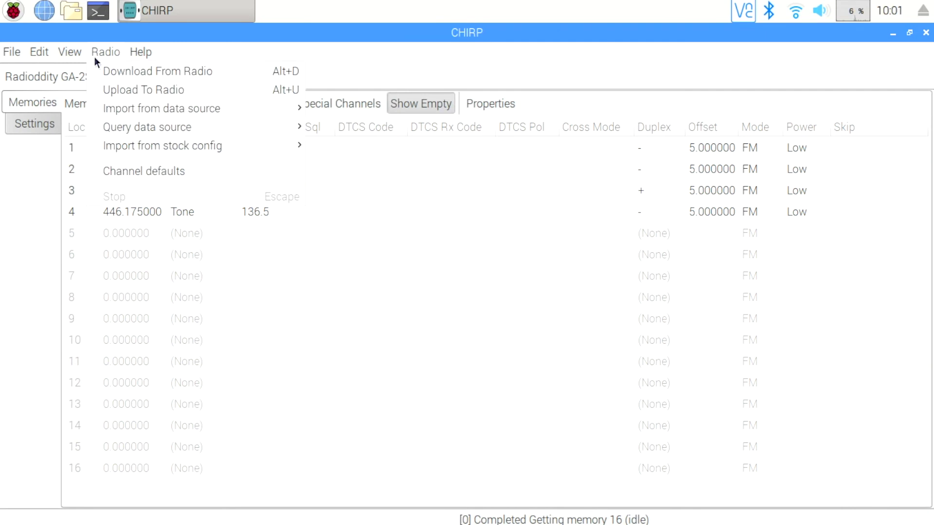
left_click(100, 89)
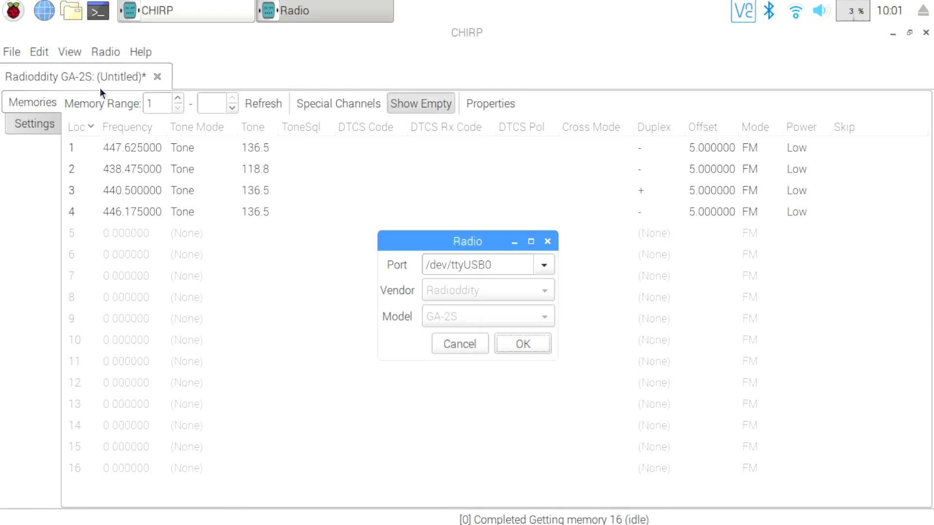
left_click(499, 341)
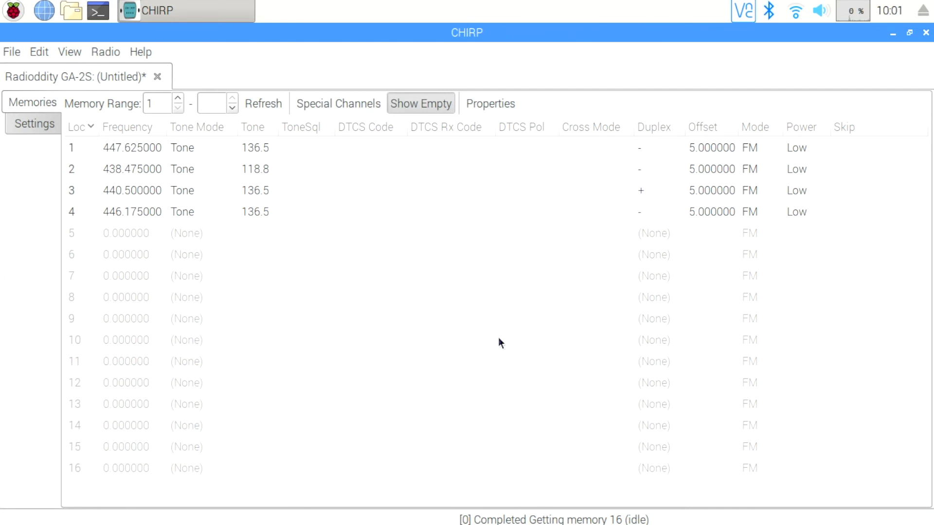
left_click(920, 36)
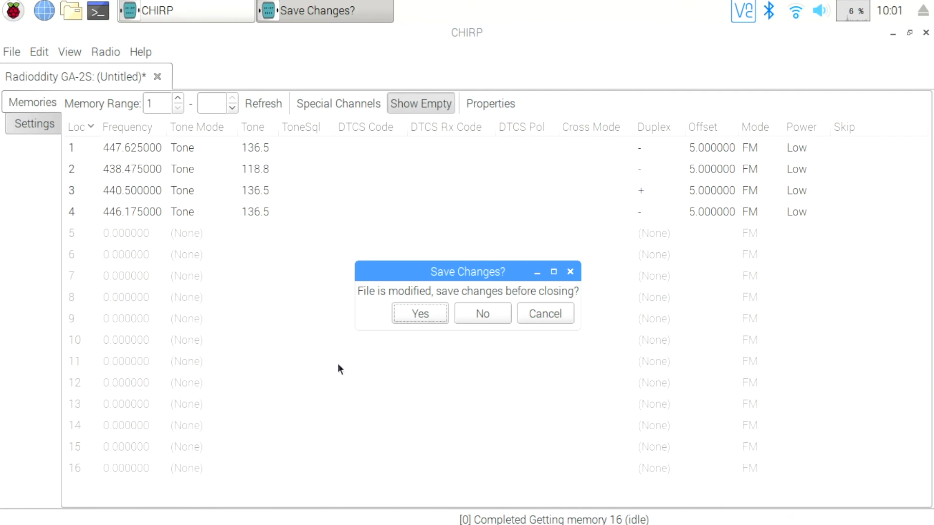
left_click(477, 310)
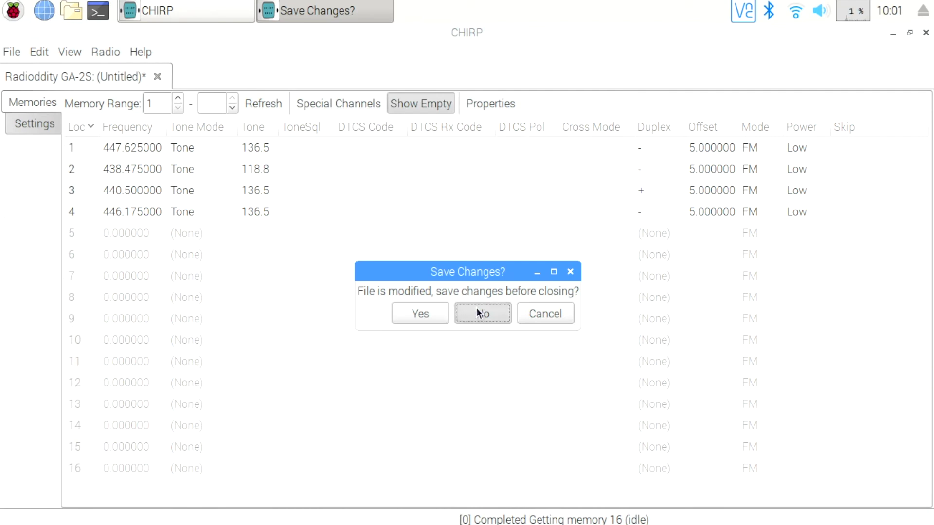